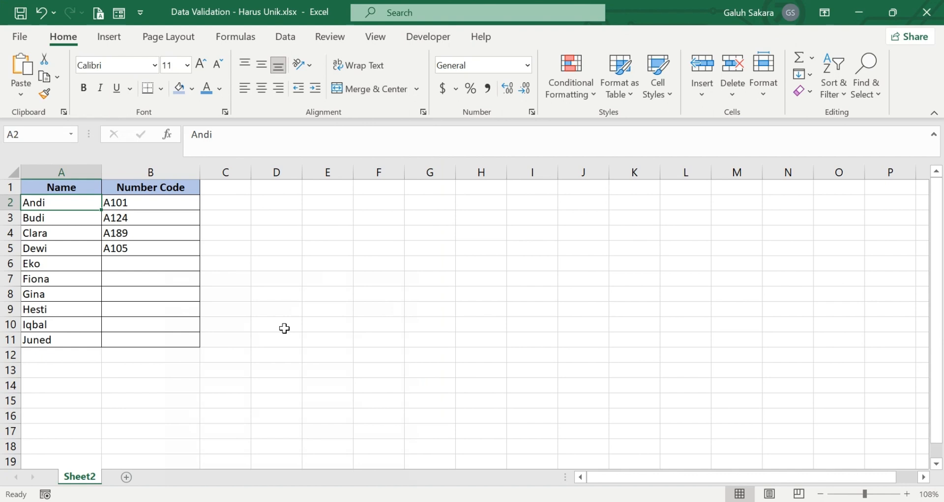
# Enter the duplicate number code A105 in cell B6
pyautogui.click(217, 327)
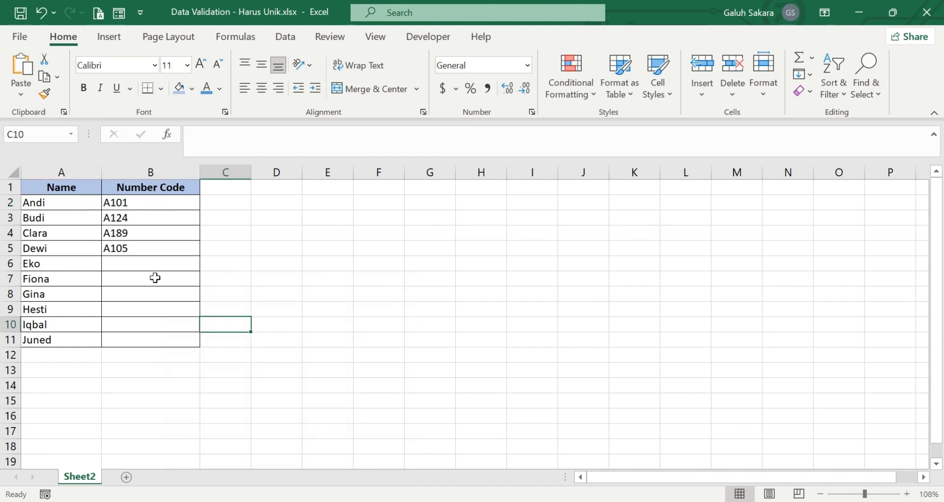
pyautogui.click(128, 265)
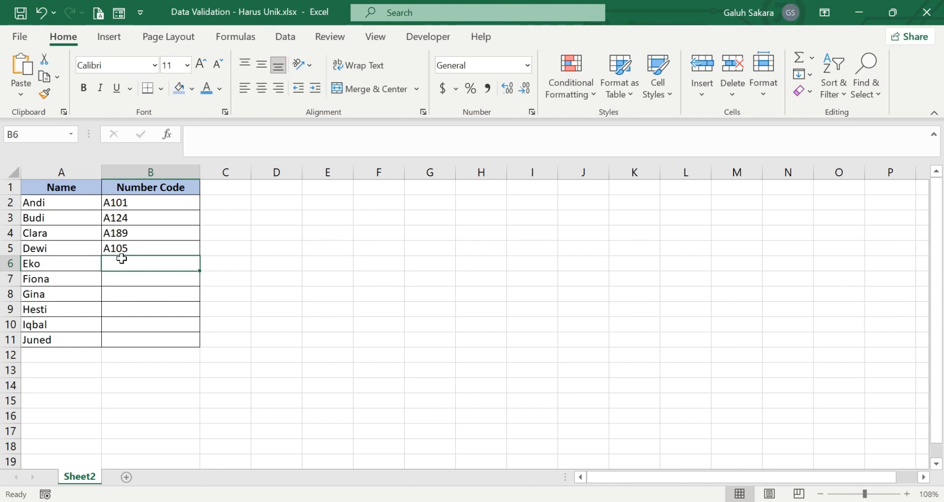
pyautogui.write('A')
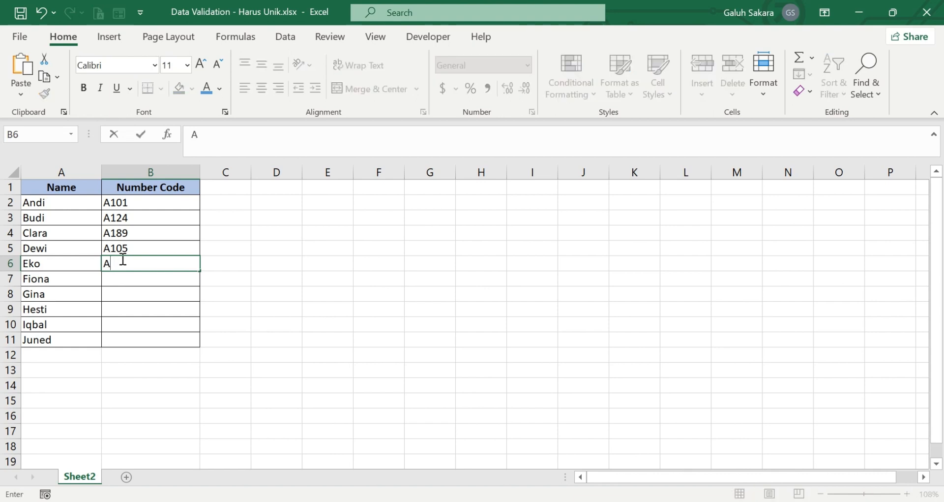
pyautogui.write('105')
pyautogui.press('Return')
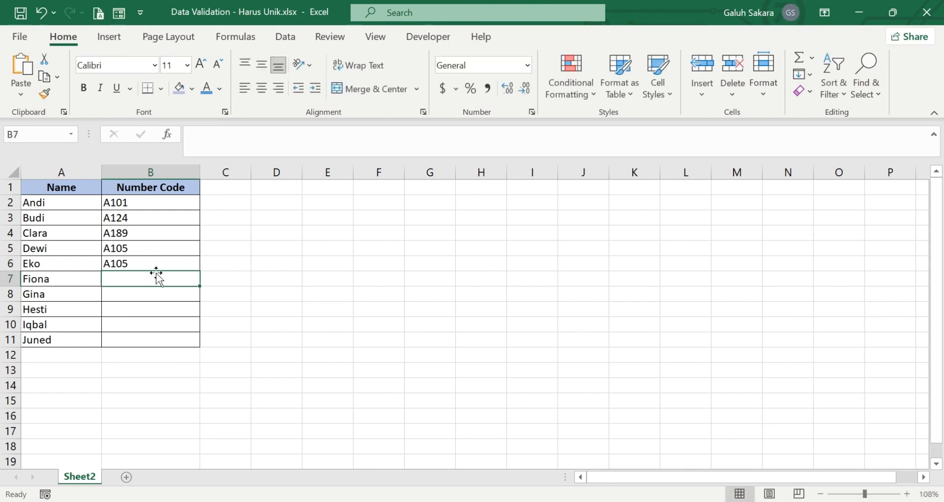
# Clear the duplicate number code from cell B6
pyautogui.click(141, 262)
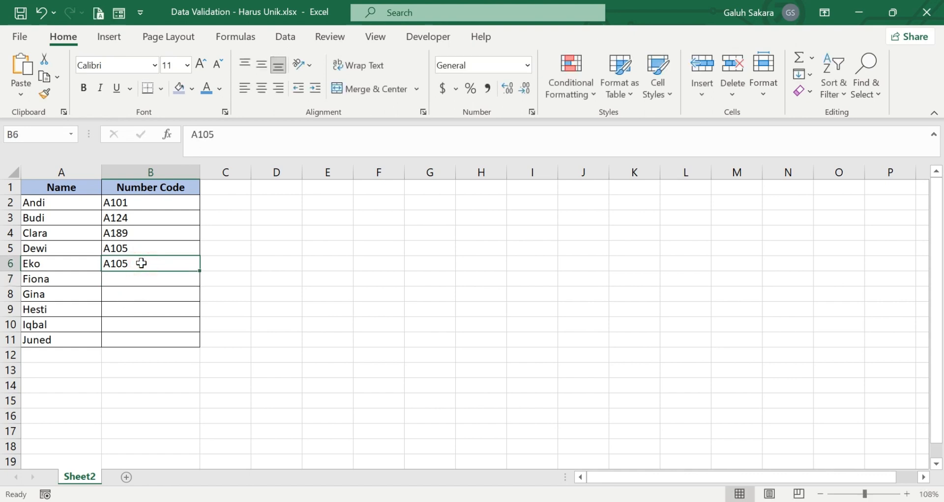
pyautogui.press('BackSpace')
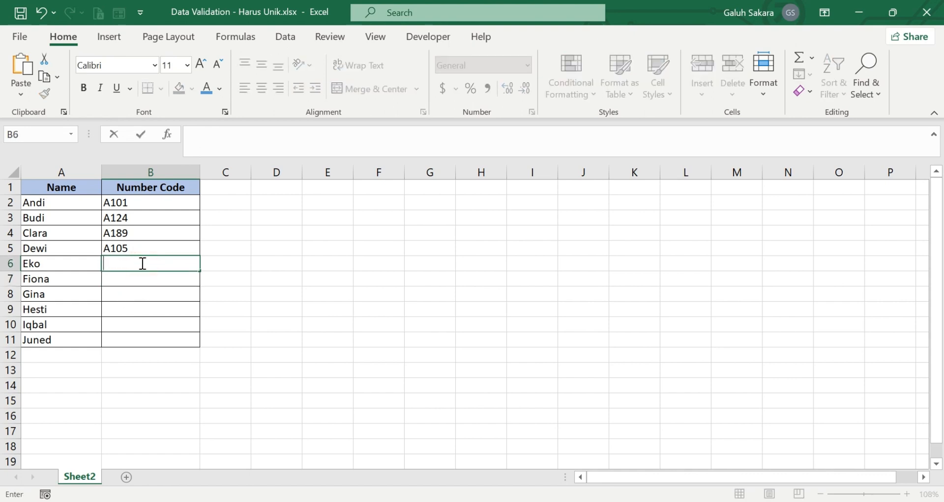
pyautogui.click(225, 252)
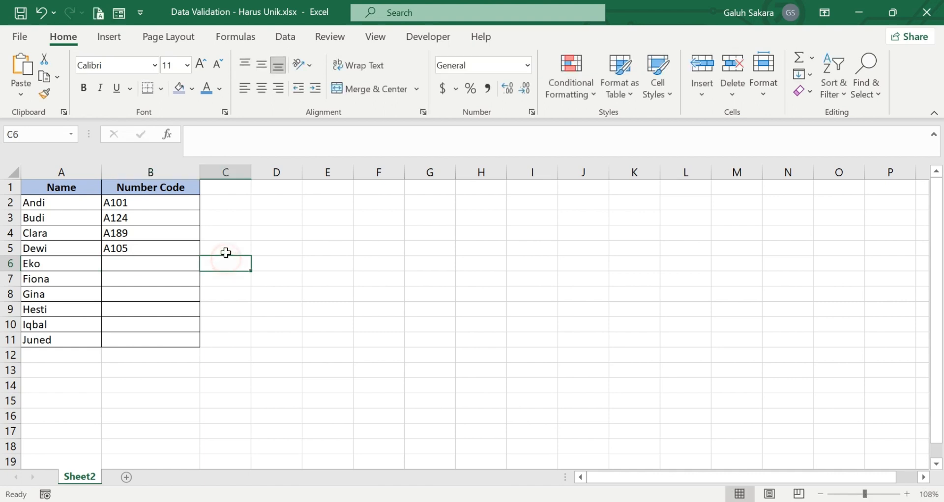
pyautogui.click(154, 265)
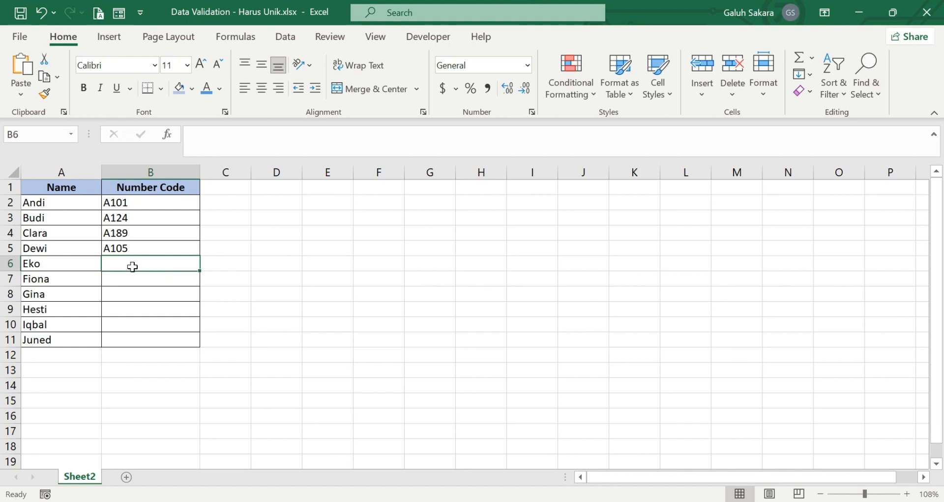
pyautogui.click(153, 202)
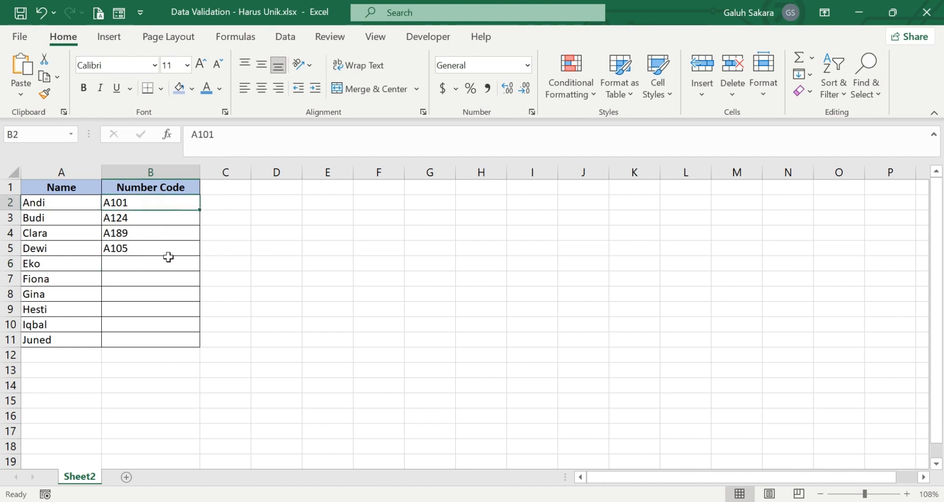
pyautogui.click(175, 278)
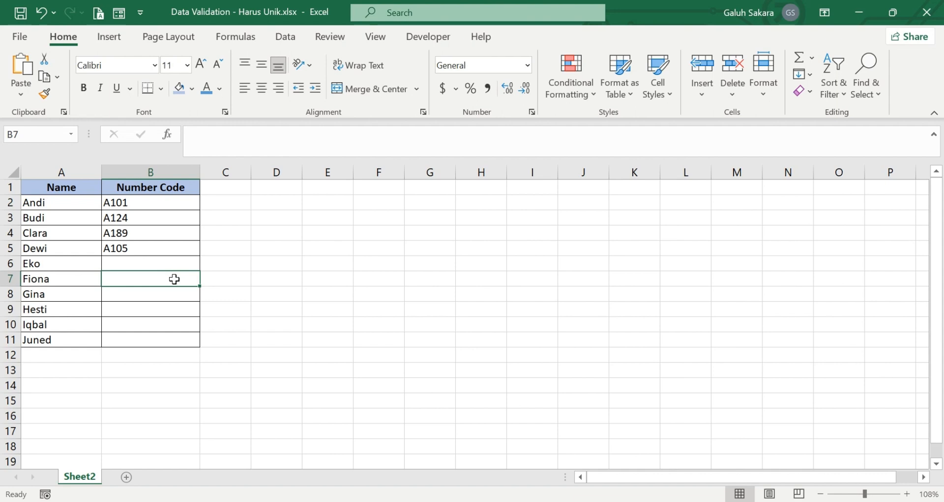
# Start a data validation rule for the number code cells B2:B11 that allows Custom criteria
pyautogui.moveTo(143, 202); pyautogui.dragTo(173, 336)
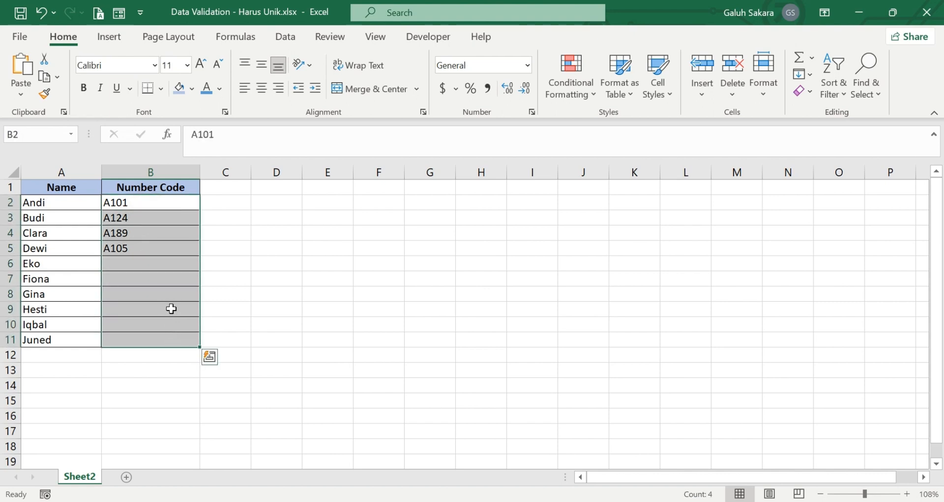
pyautogui.click(287, 37)
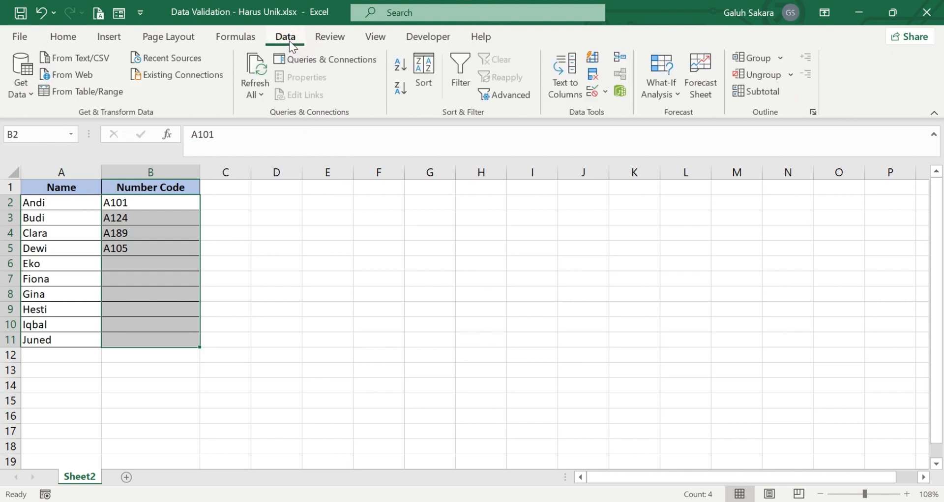
pyautogui.click(592, 91)
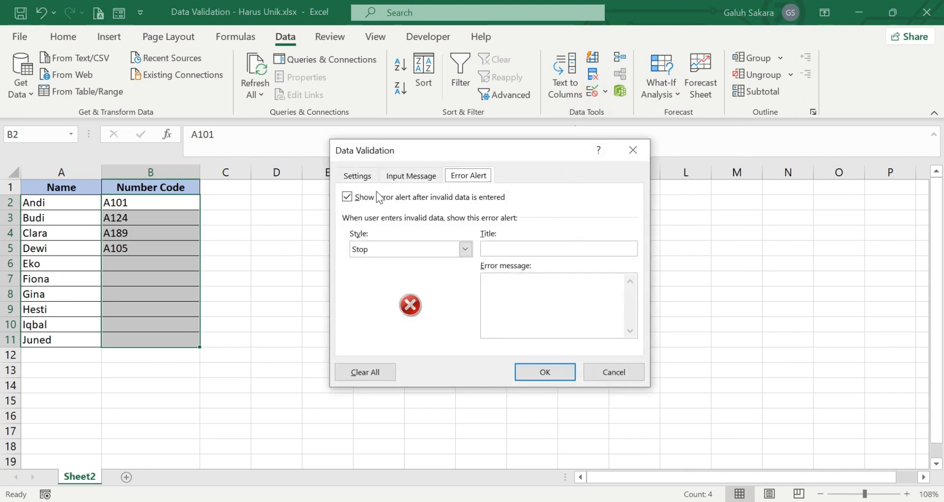
pyautogui.click(370, 178)
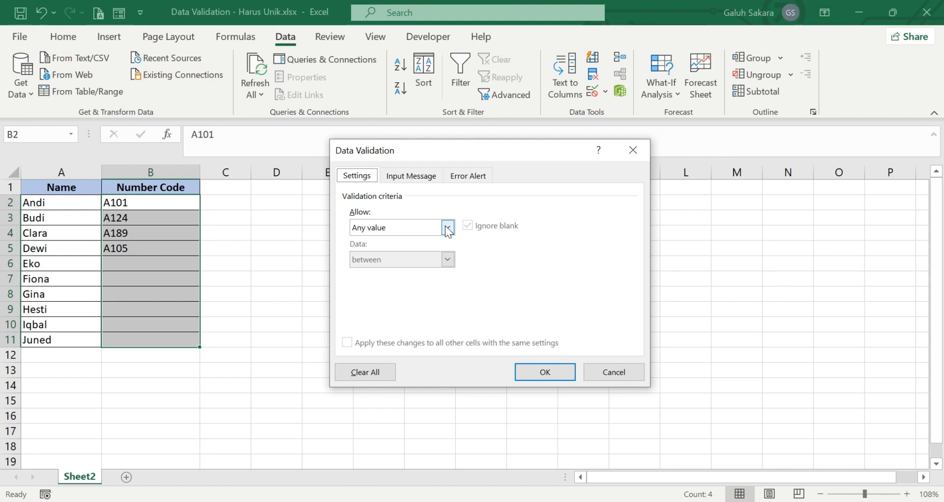
pyautogui.click(448, 228)
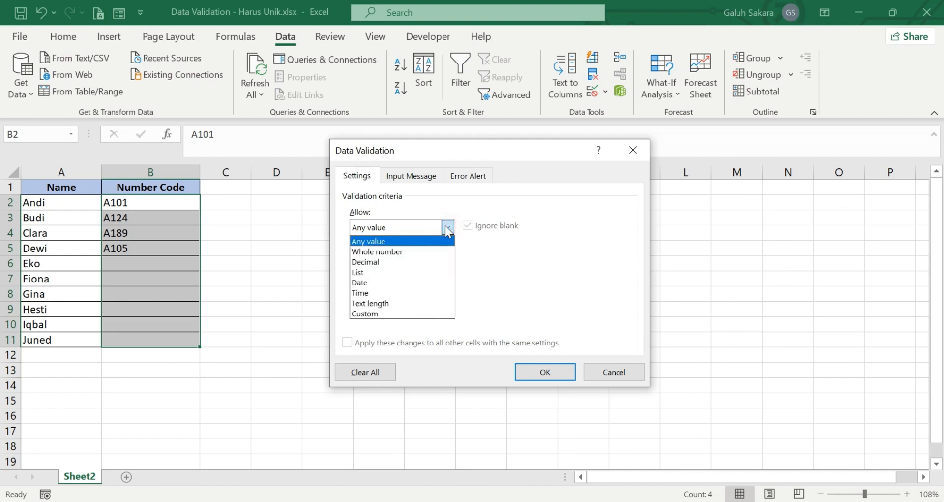
pyautogui.click(403, 312)
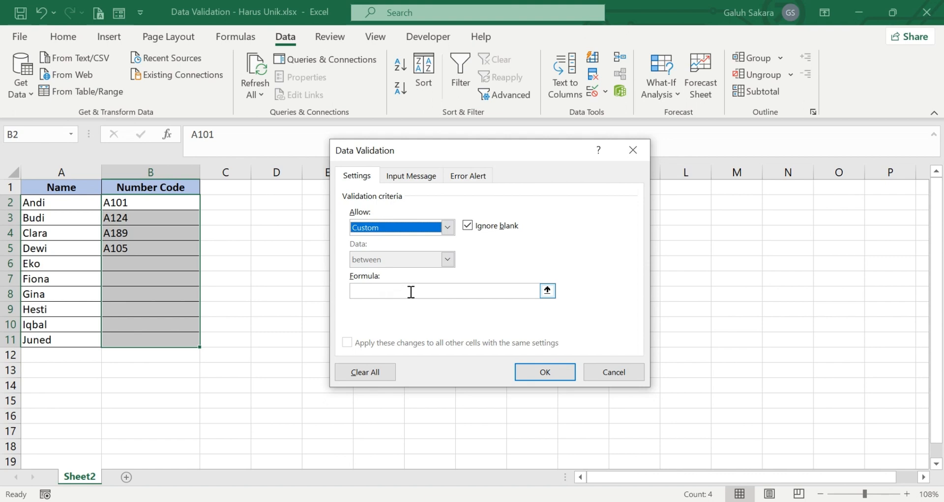
# Enter the validation formula =countif(B:B,B2)<=1 so that each code in column B must be unique
pyautogui.click(411, 292)
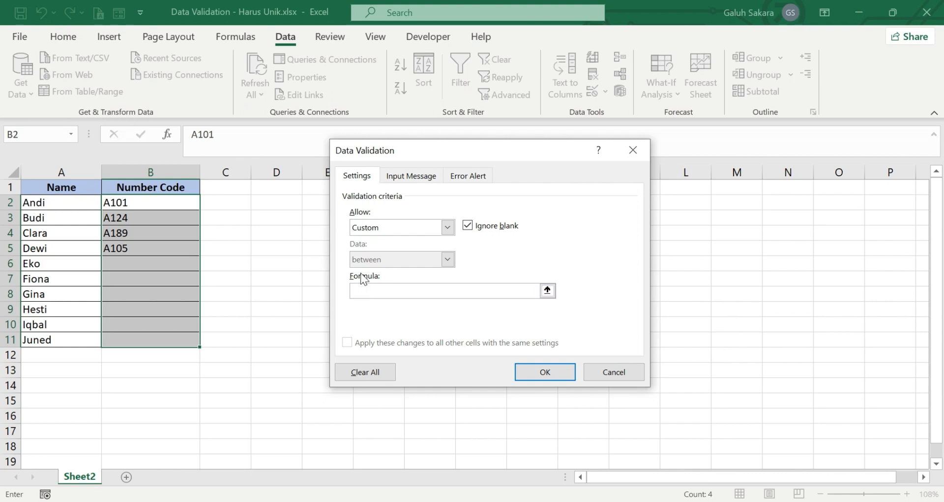
pyautogui.write('=countif(')
pyautogui.write('B')
pyautogui.write(':B')
pyautogui.write(',B2')
pyautogui.write(')')
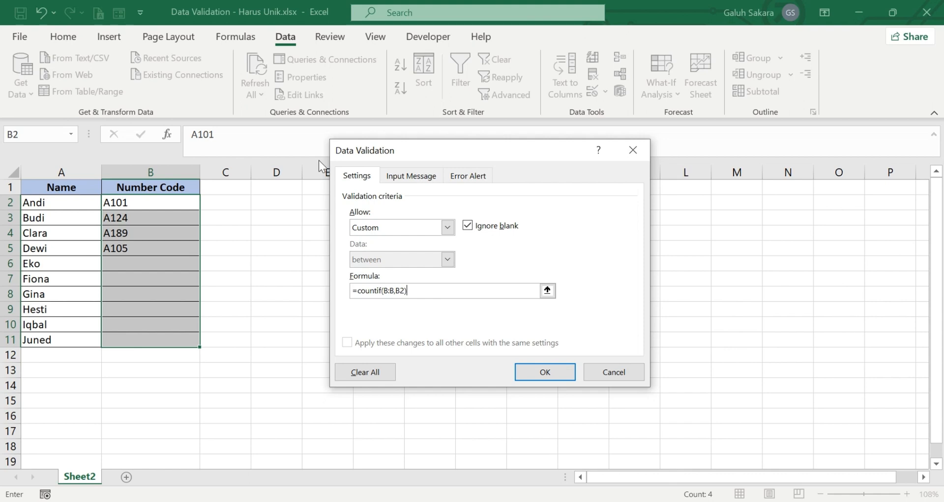
pyautogui.write('<=1')
# Set the Stop error alert's title to "number duplicat, make sure again" and apply the validation rule
pyautogui.click(426, 177)
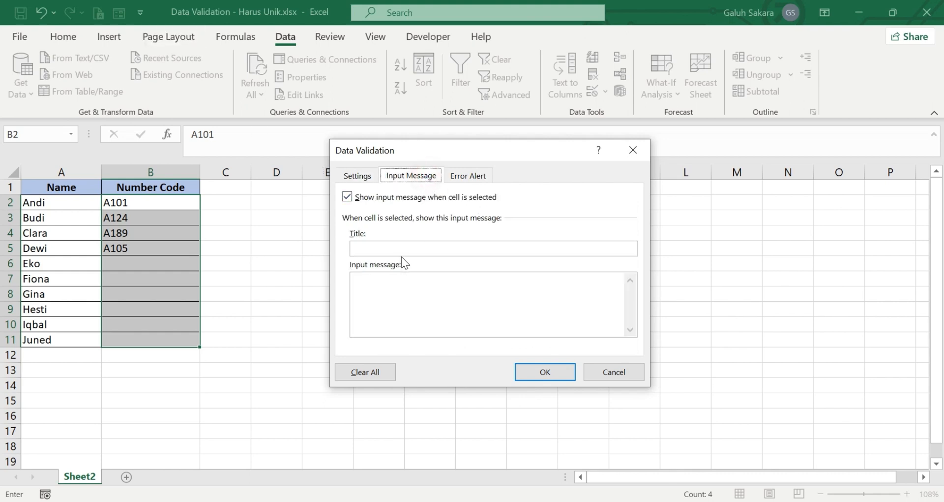
pyautogui.click(467, 176)
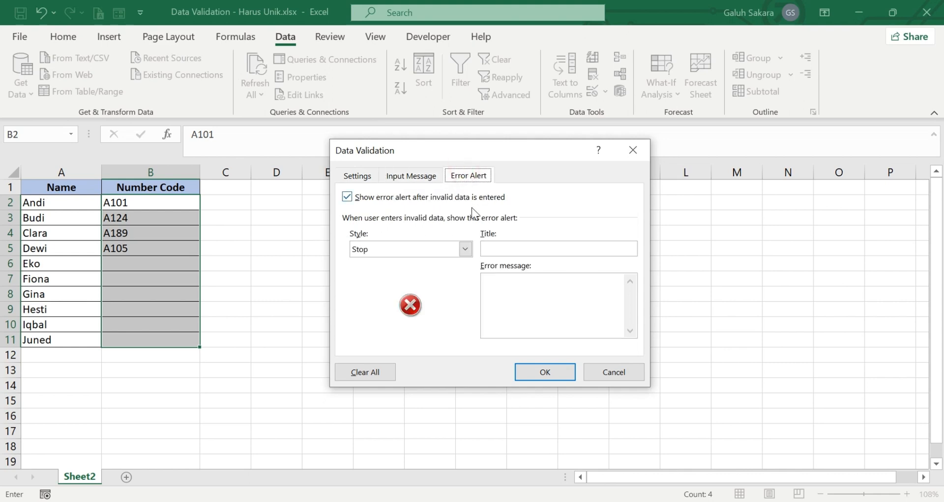
pyautogui.click(495, 249)
pyautogui.write('number duplicat, make su')
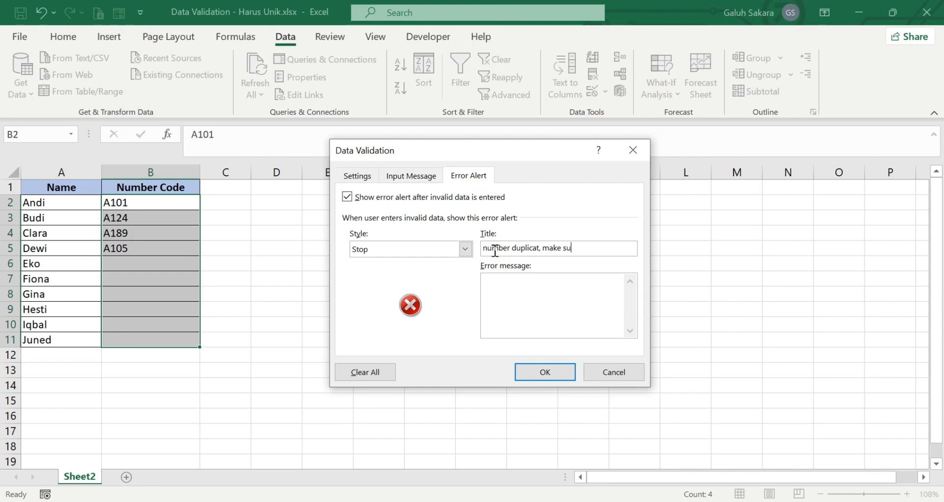
pyautogui.write('re ')
pyautogui.write('numb')
pyautogui.write('e')
pyautogui.press('BackSpace')
pyautogui.press('BackSpace')
pyautogui.press('BackSpace')
pyautogui.press('BackSpace')
pyautogui.press('BackSpace')
pyautogui.write('again')
pyautogui.click(557, 373)
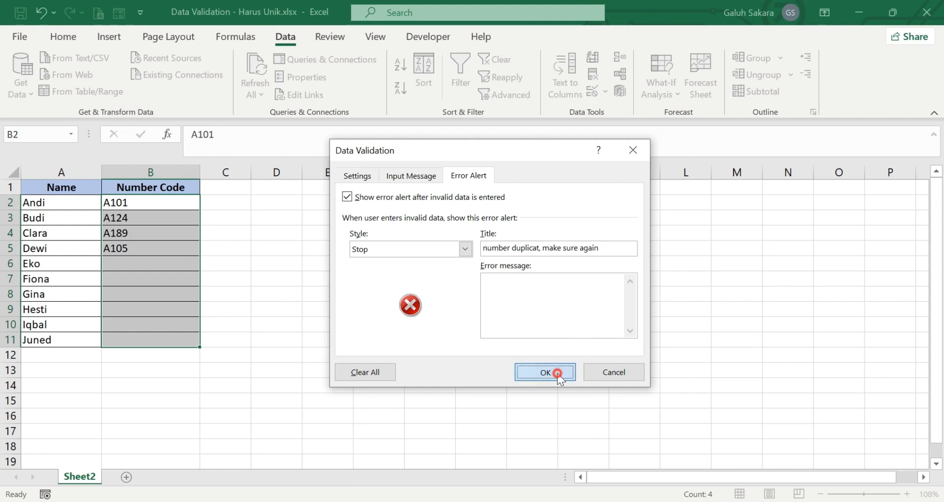
# Test the validation by entering the duplicate code A105 in cell B6, and dismiss the error alert
pyautogui.click(225, 294)
pyautogui.click(133, 262)
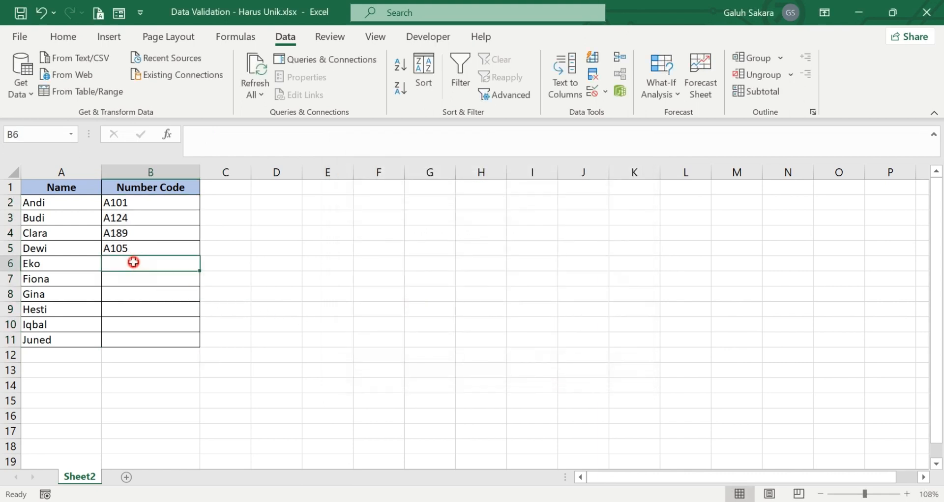
pyautogui.write('A1')
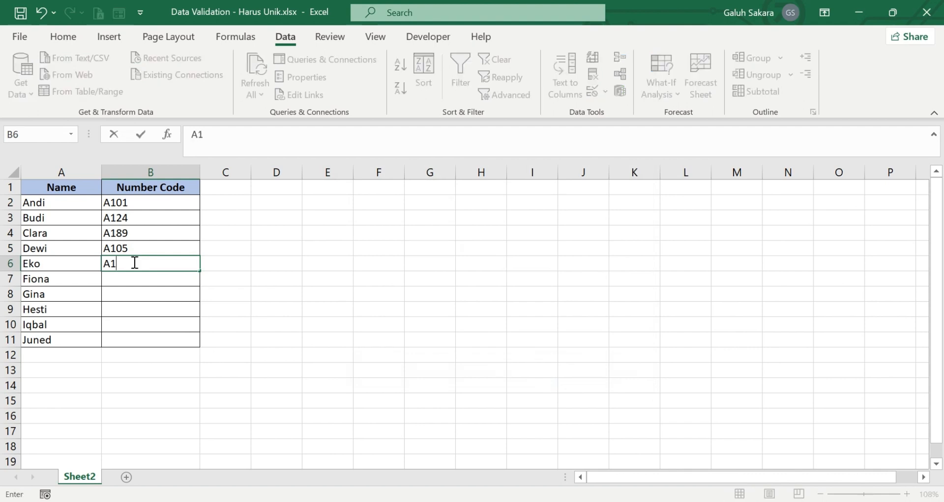
pyautogui.write('05')
pyautogui.press('Return')
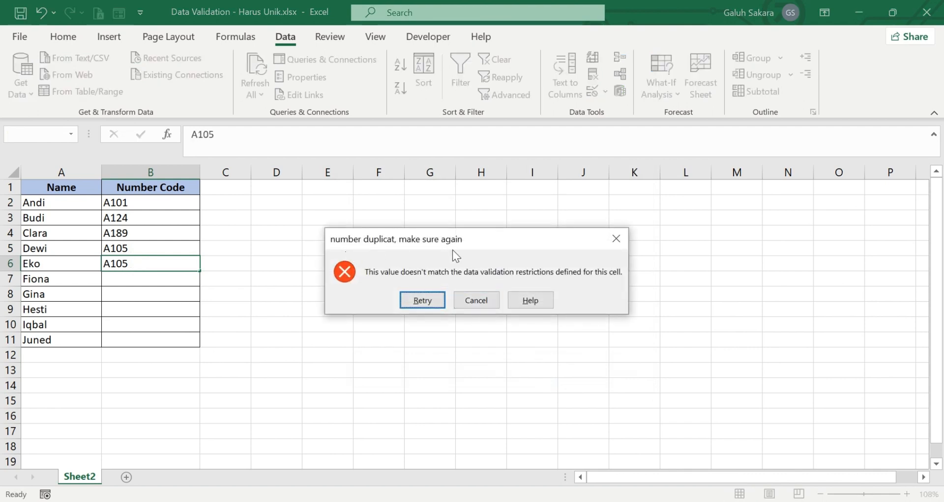
pyautogui.click(618, 246)
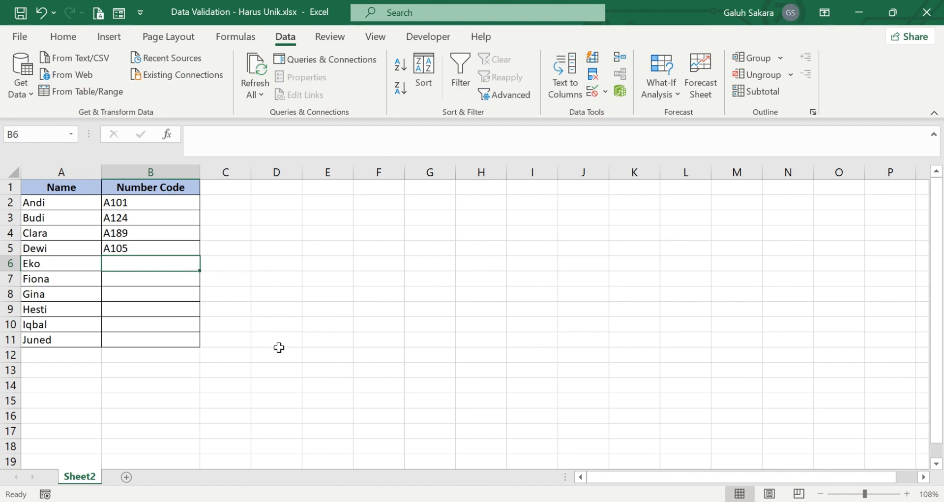
# Try the duplicate code A189 in cell B6 and cancel the entry
pyautogui.write('A189')
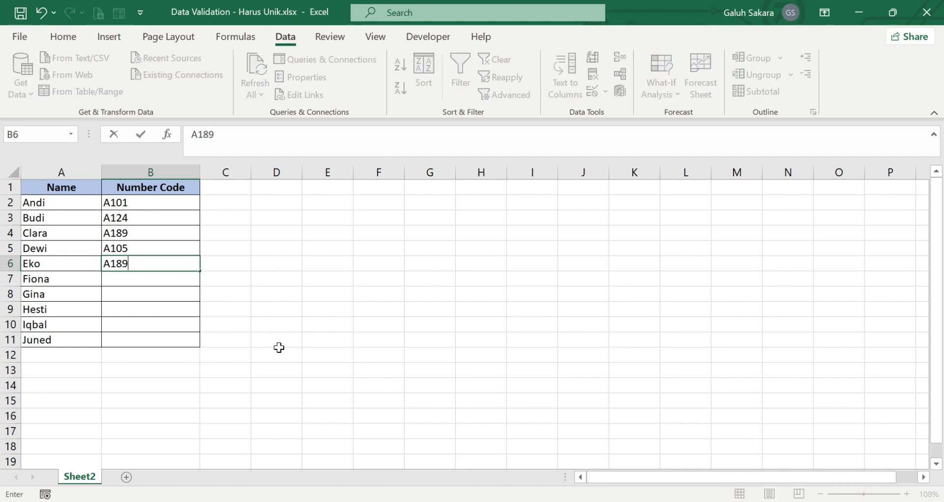
pyautogui.press('Return')
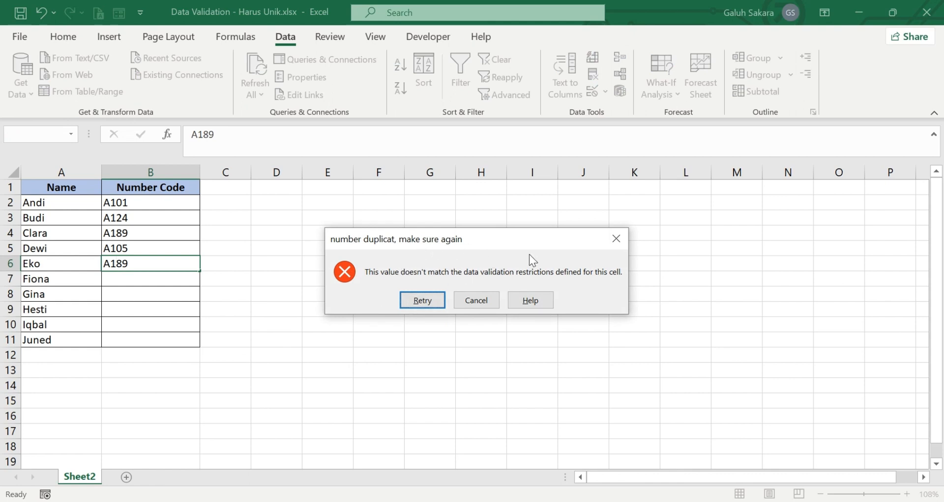
pyautogui.click(483, 303)
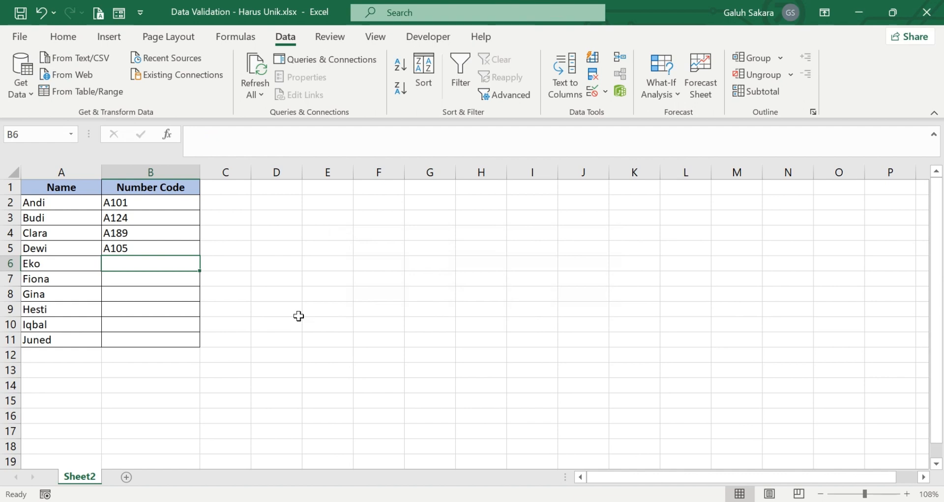
# Enter the unique number code A188 in cell B6
pyautogui.write('A1')
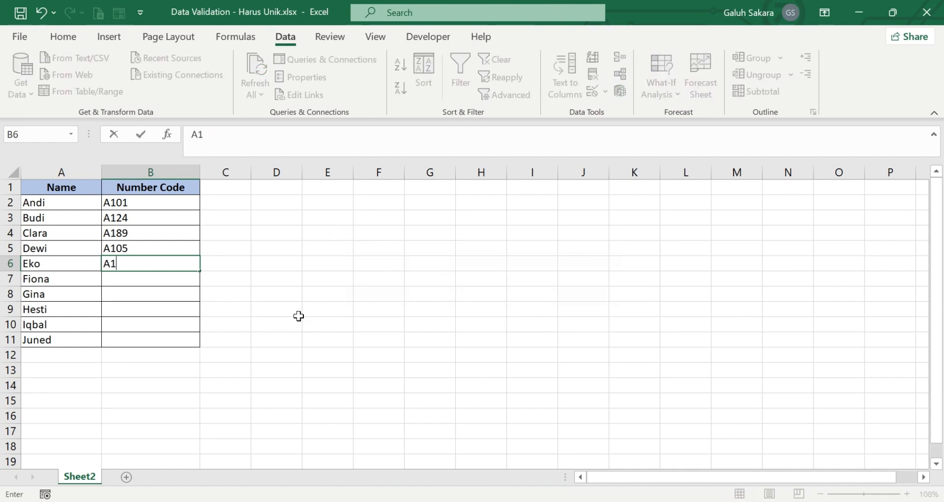
pyautogui.write('88')
pyautogui.press('Return')
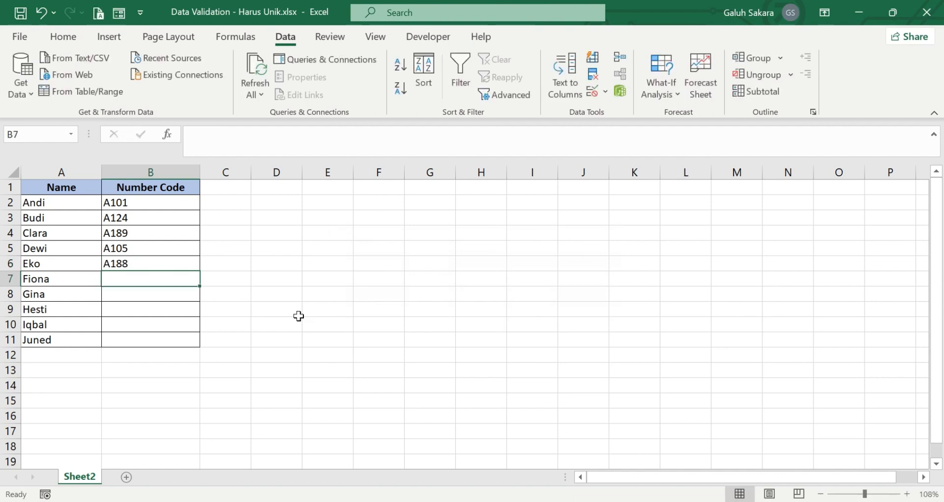
pyautogui.click(135, 264)
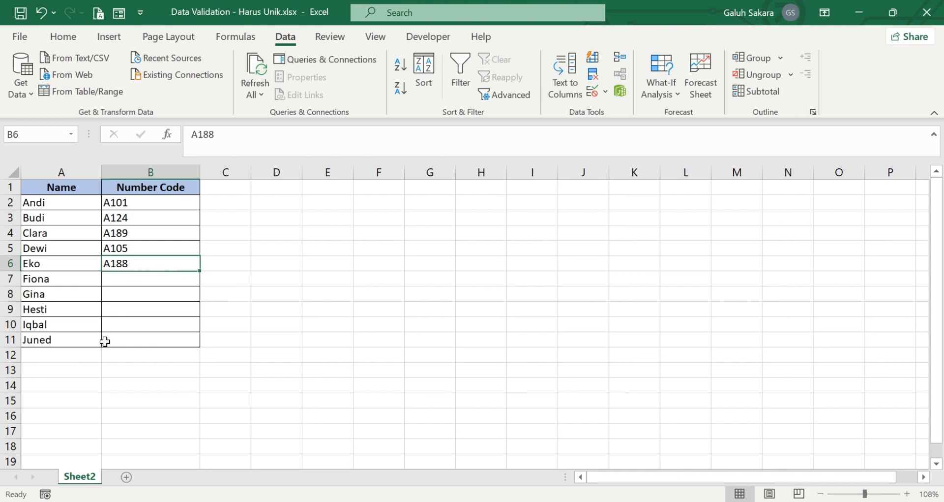
pyautogui.click(301, 501)
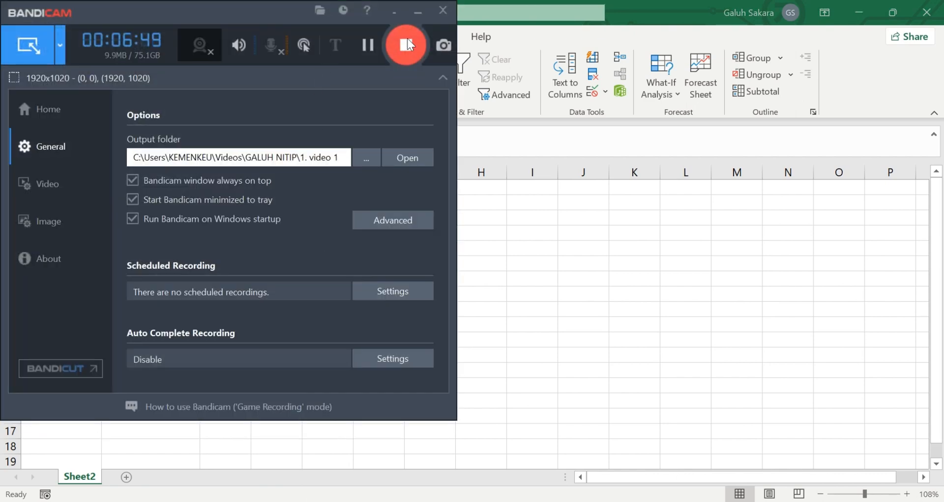